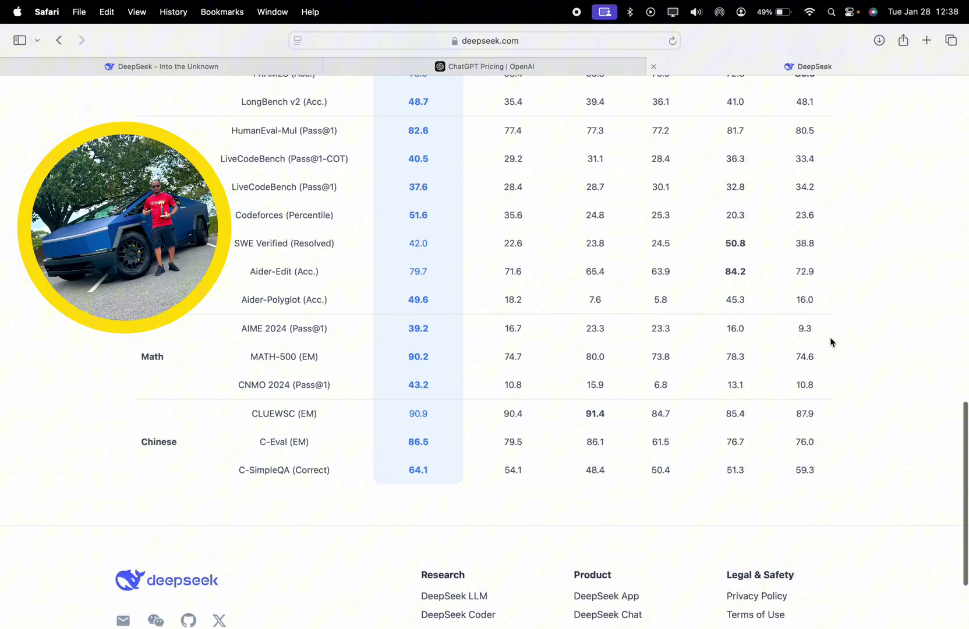
pyautogui.scroll(15, 831, 342)
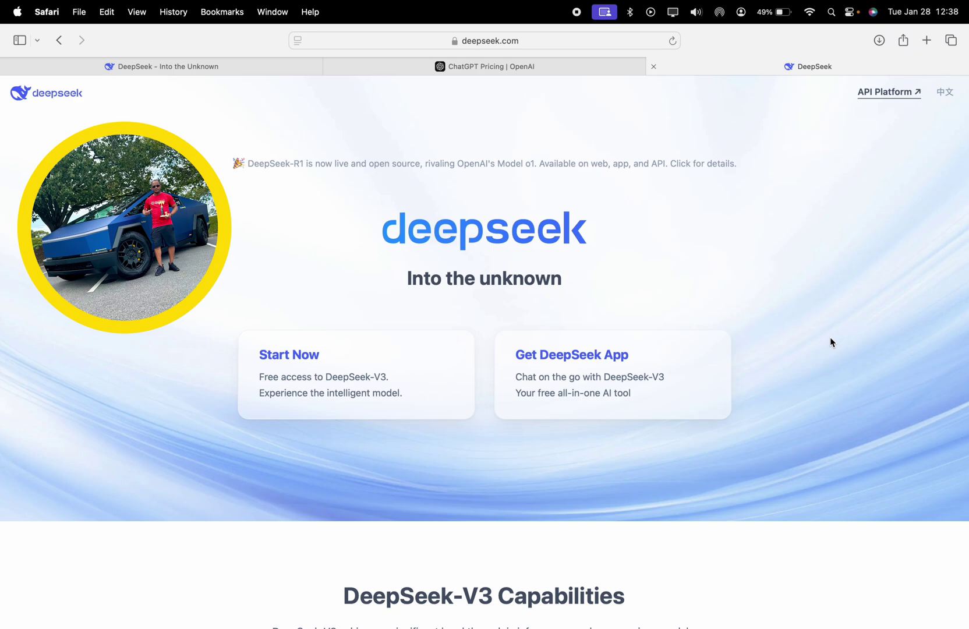
# Flip between the DeepSeek and ChatGPT Pricing tabs, then open the 'DeepSeek - Into the Unknown' chat.
pyautogui.click(521, 67)
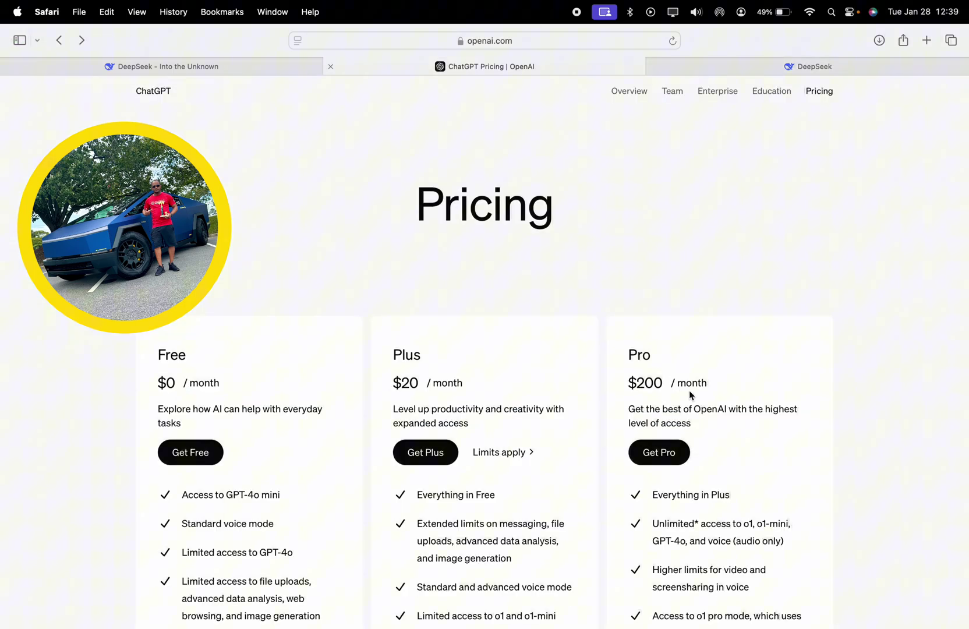
pyautogui.click(754, 69)
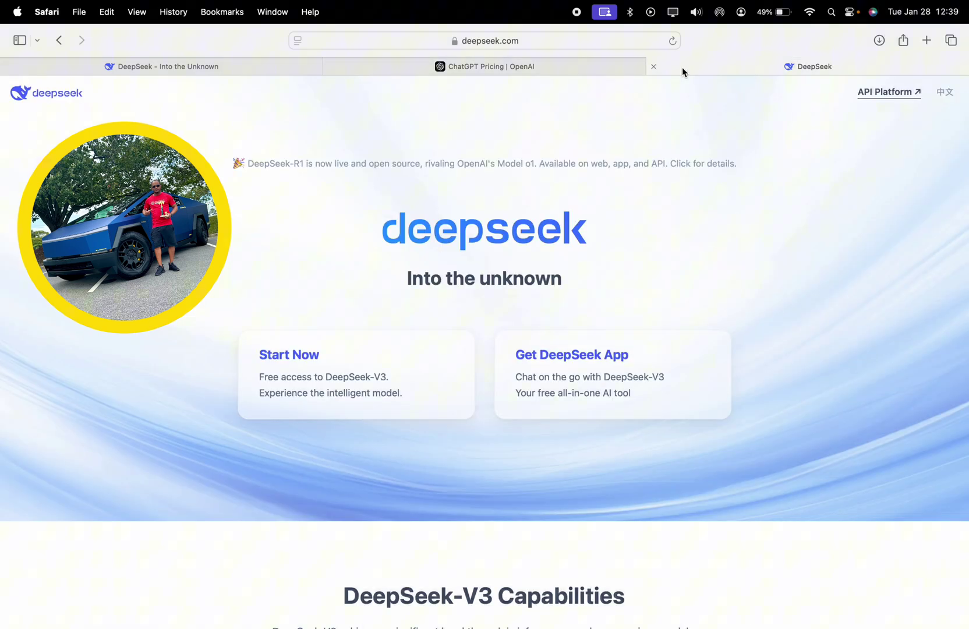
pyautogui.click(620, 68)
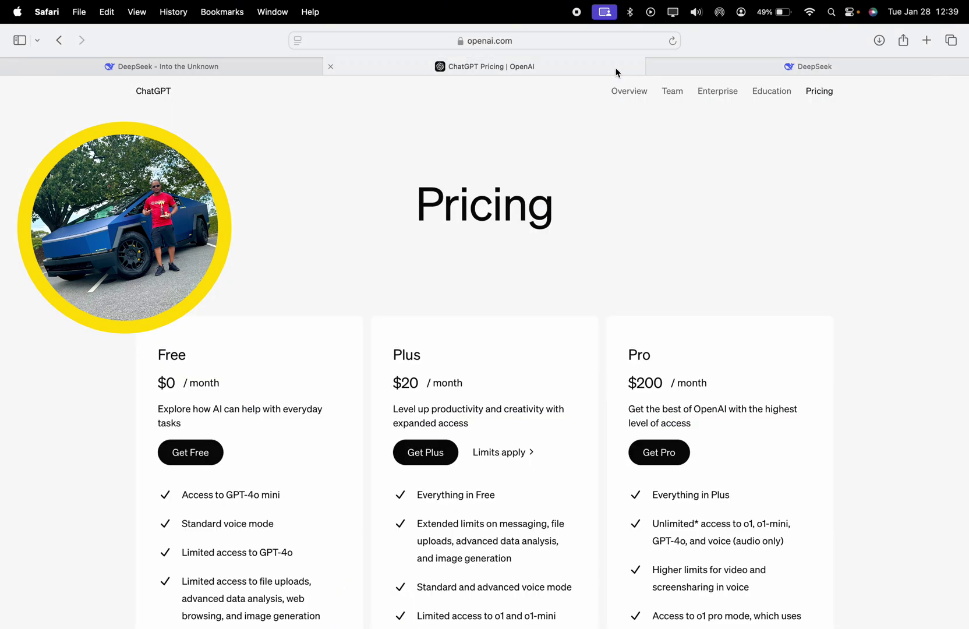
pyautogui.click(792, 67)
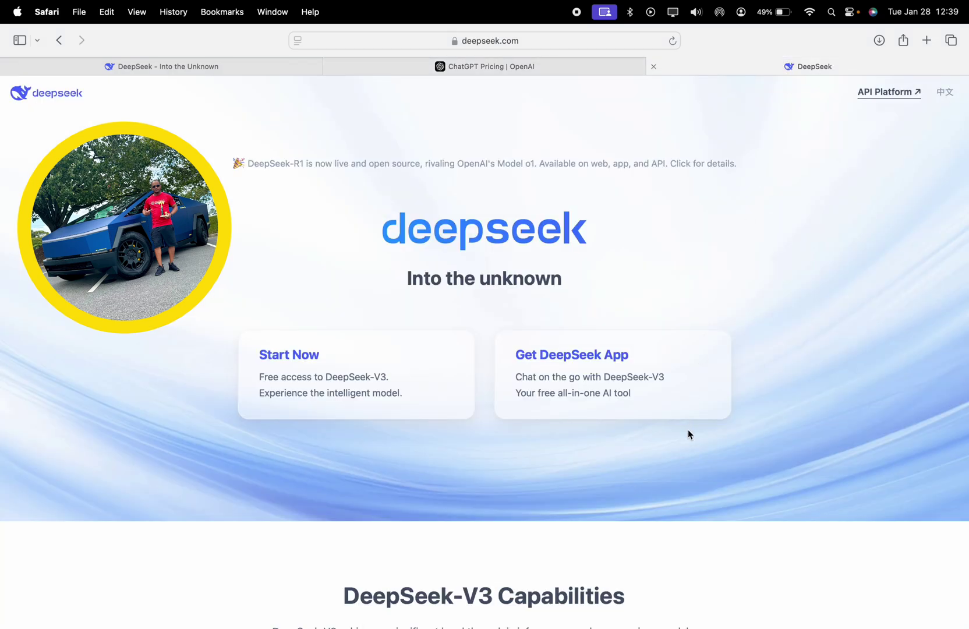
pyautogui.click(584, 64)
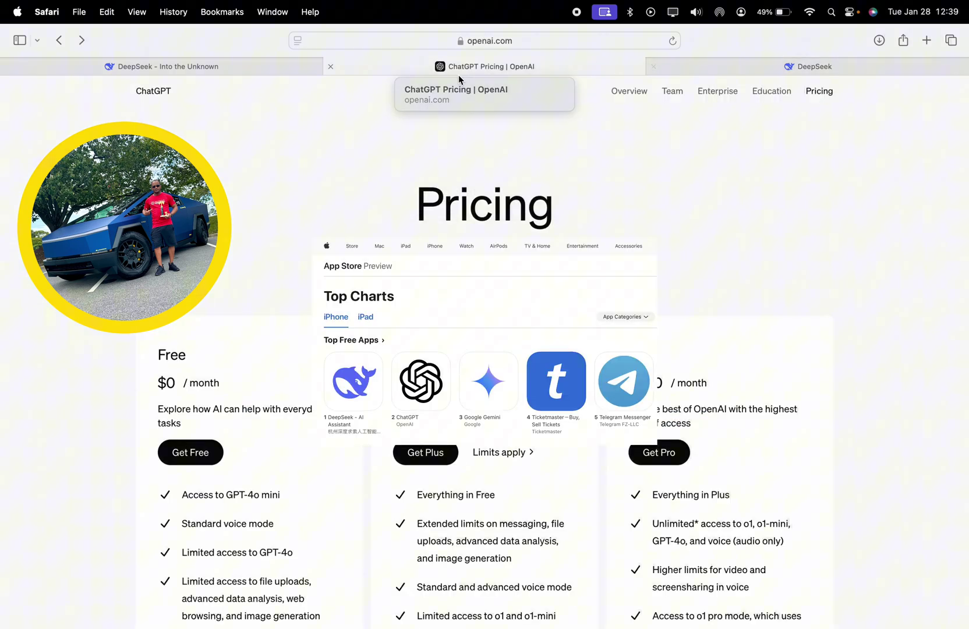
pyautogui.click(272, 68)
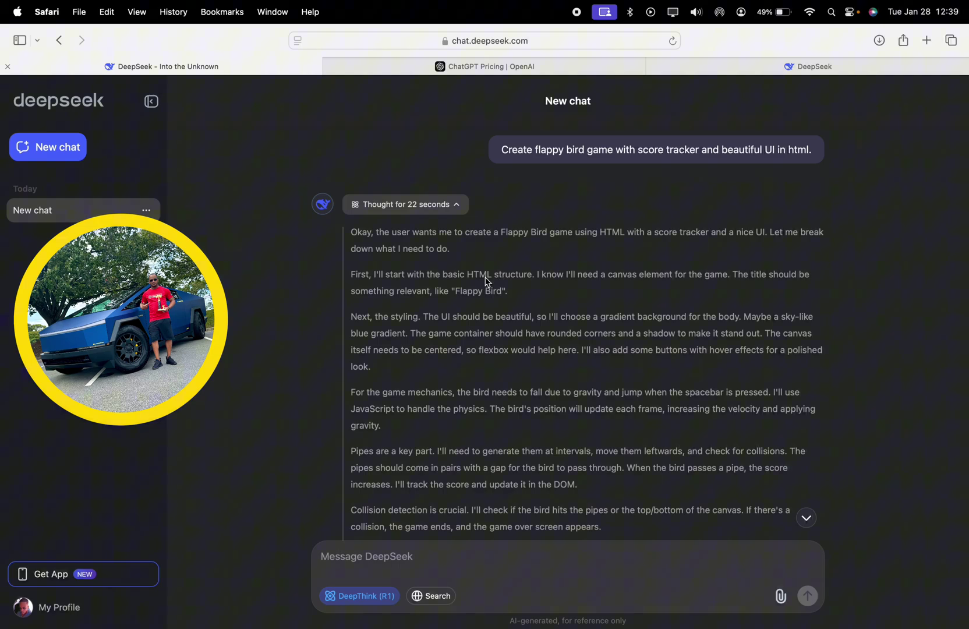
pyautogui.scroll(-5, 538, 365)
pyautogui.scroll(-3, 538, 366)
pyautogui.scroll(8, 538, 366)
pyautogui.scroll(-2, 507, 299)
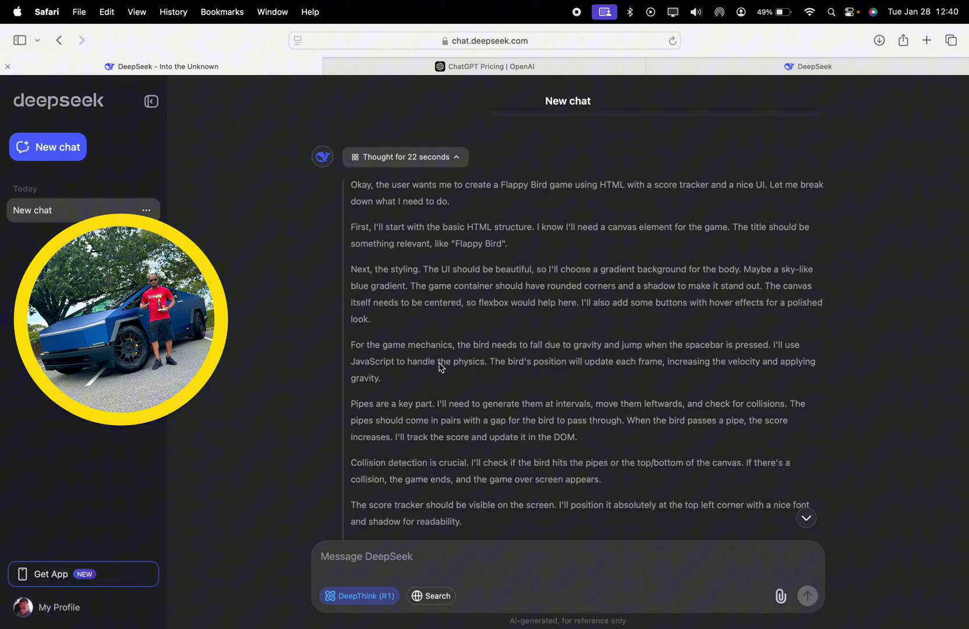
pyautogui.scroll(-2, 426, 432)
pyautogui.scroll(-1, 426, 432)
pyautogui.scroll(-1, 426, 431)
pyautogui.scroll(-2, 515, 384)
pyautogui.scroll(-2, 420, 395)
pyautogui.scroll(-3, 408, 398)
pyautogui.scroll(-2, 554, 360)
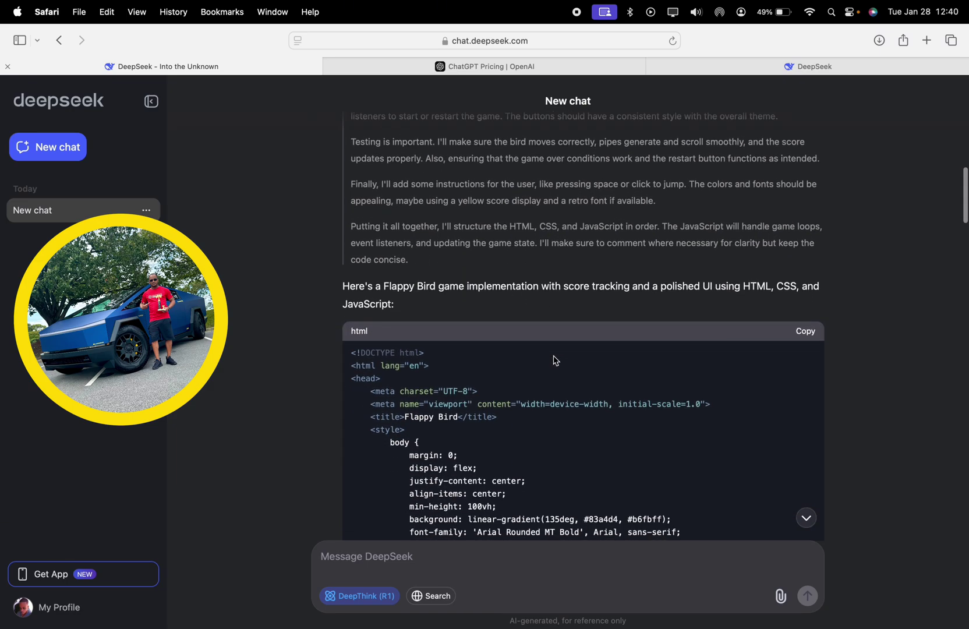
pyautogui.scroll(2, 535, 349)
pyautogui.scroll(3, 536, 349)
pyautogui.scroll(2, 535, 349)
pyautogui.scroll(-1, 535, 349)
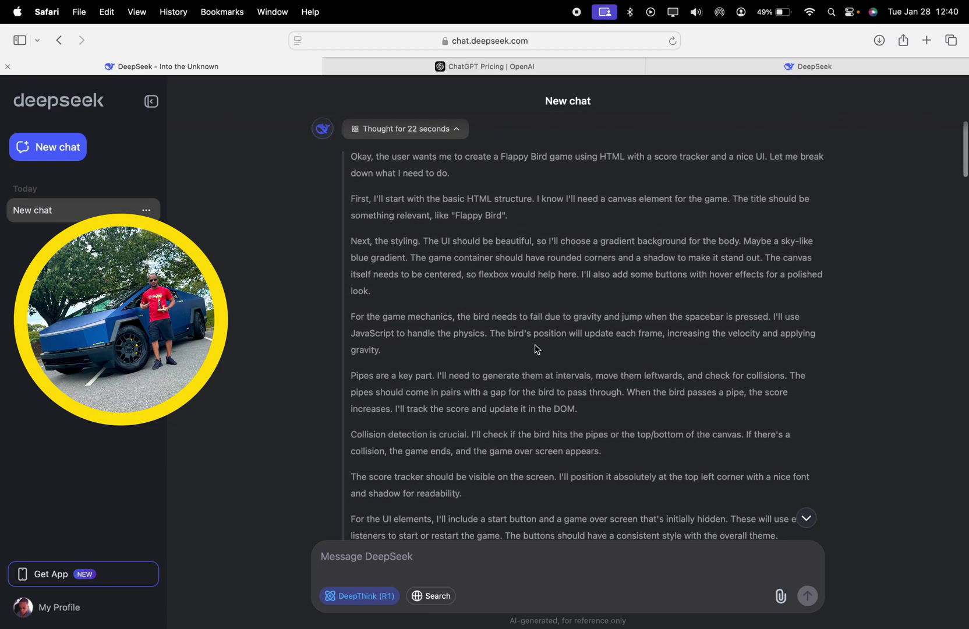
pyautogui.scroll(-1, 535, 350)
pyautogui.scroll(-1, 535, 349)
pyautogui.scroll(-1, 535, 349)
pyautogui.scroll(-1, 535, 349)
pyautogui.scroll(-1, 534, 349)
pyautogui.scroll(-1, 534, 350)
pyautogui.scroll(-3, 535, 349)
pyautogui.scroll(-2, 535, 350)
pyautogui.scroll(-1, 534, 350)
pyautogui.scroll(-2, 535, 349)
pyautogui.scroll(-5, 535, 350)
pyautogui.scroll(-5, 534, 349)
pyautogui.scroll(-5, 535, 349)
pyautogui.scroll(-5, 535, 349)
pyautogui.scroll(-3, 536, 349)
pyautogui.scroll(-5, 535, 349)
pyautogui.scroll(-5, 535, 349)
pyautogui.scroll(-3, 534, 350)
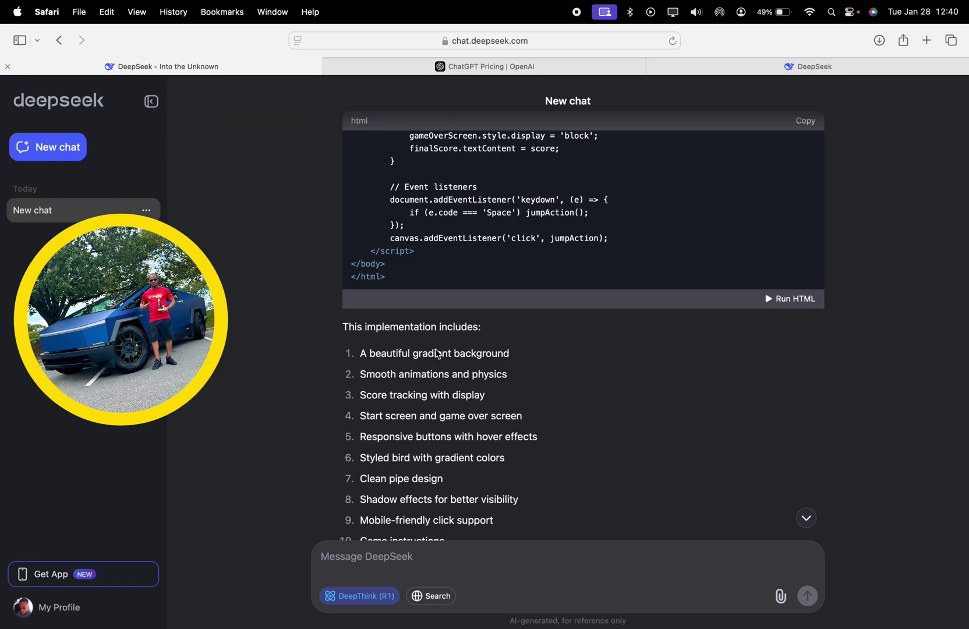
pyautogui.scroll(-3, 418, 400)
pyautogui.scroll(-5, 435, 425)
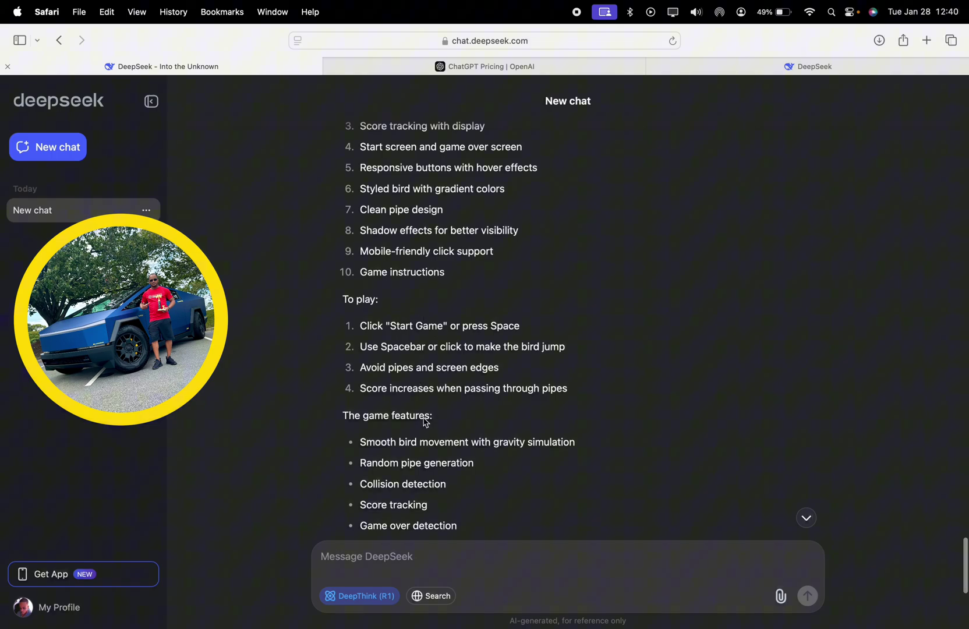
pyautogui.scroll(-2, 424, 423)
pyautogui.scroll(-2, 420, 423)
pyautogui.scroll(-5, 413, 425)
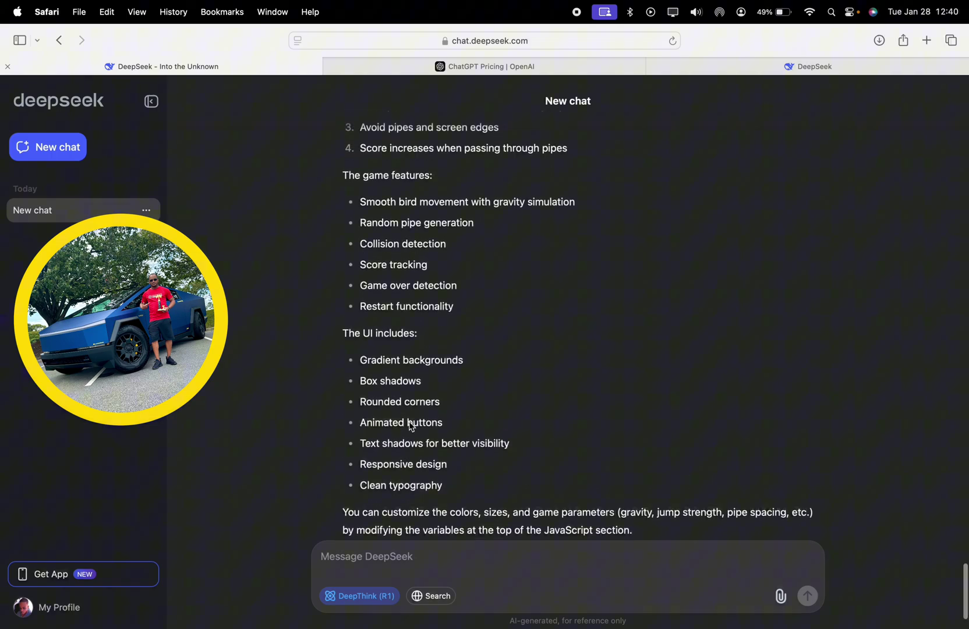
pyautogui.scroll(2, 410, 424)
pyautogui.scroll(5, 411, 423)
pyautogui.scroll(2, 410, 423)
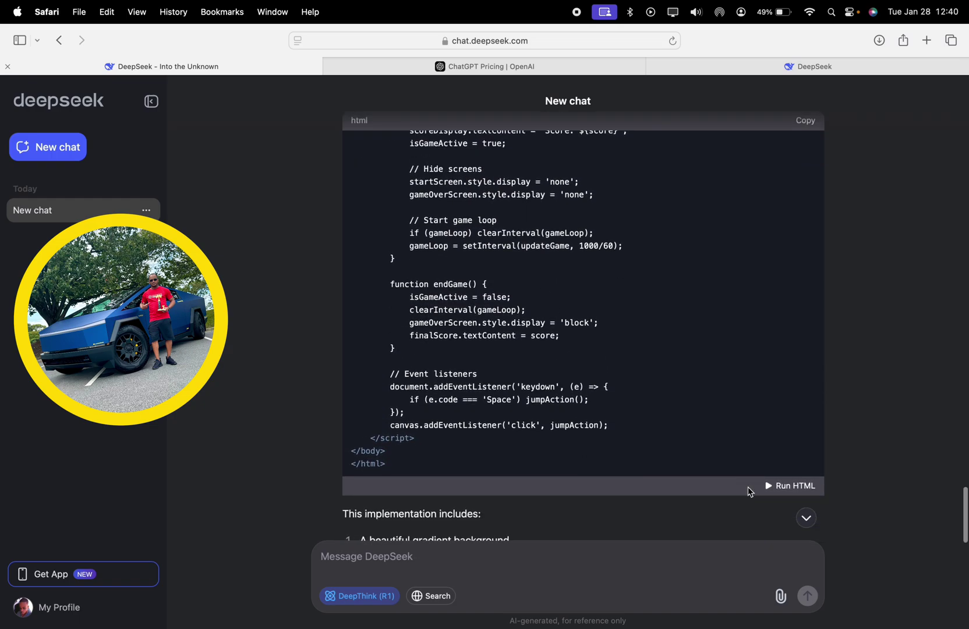
# Run the generated HTML in a preview, start Flappy Bird and flap until the first crash.
pyautogui.click(788, 488)
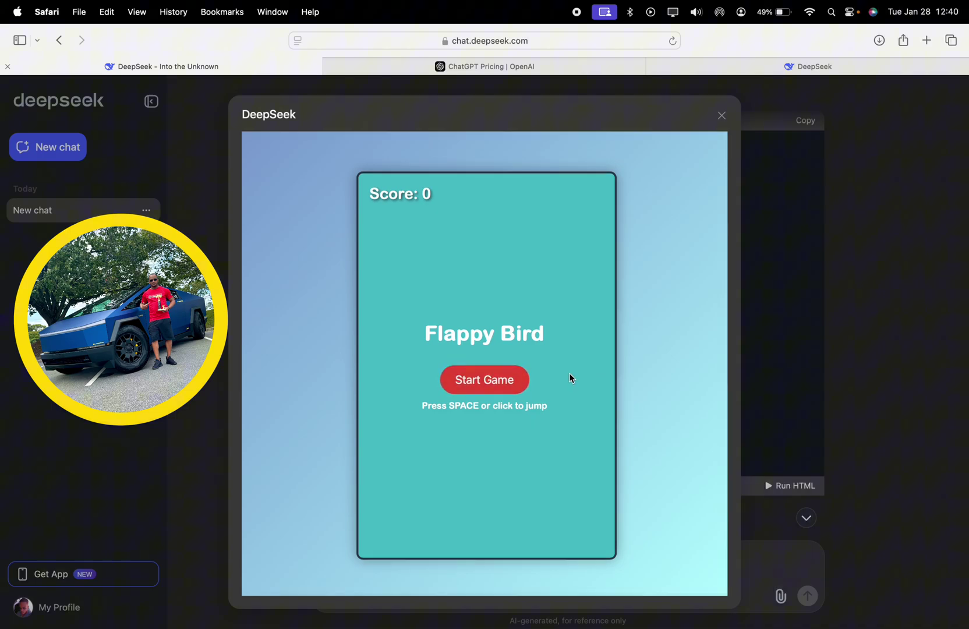
pyautogui.click(519, 383)
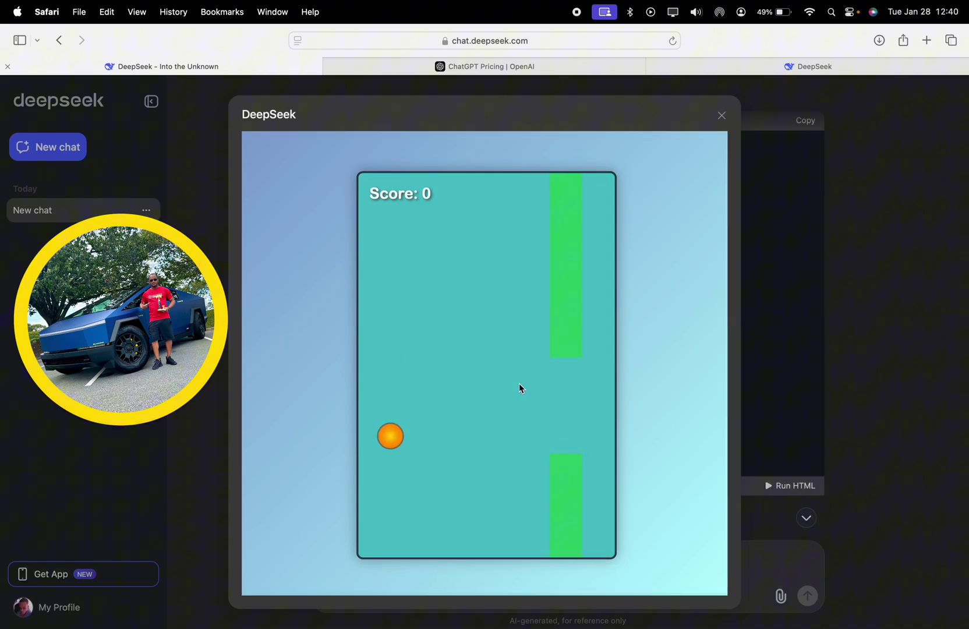
pyautogui.click(519, 383)
pyautogui.click(520, 383)
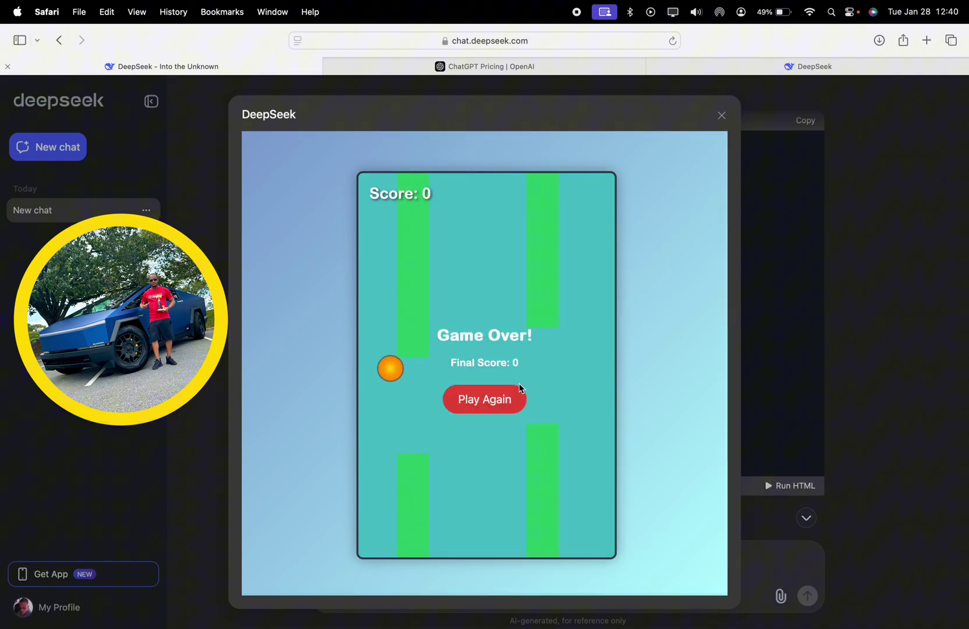
# Choose Play Again and flap the bird through the pipe gaps to score 2.
pyautogui.click(492, 407)
pyautogui.click(490, 408)
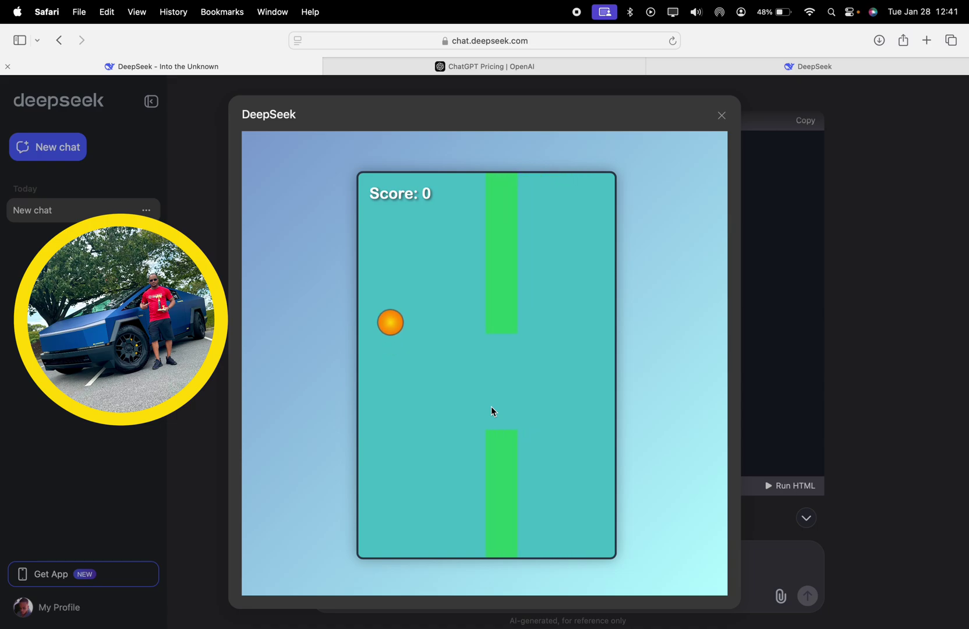
pyautogui.click(491, 408)
pyautogui.click(491, 406)
pyautogui.click(491, 405)
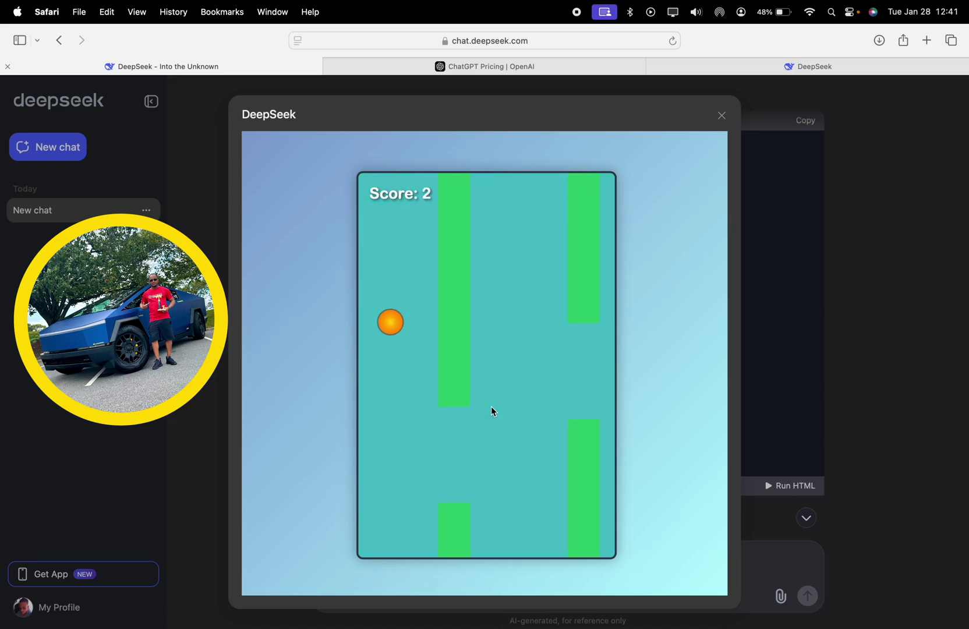